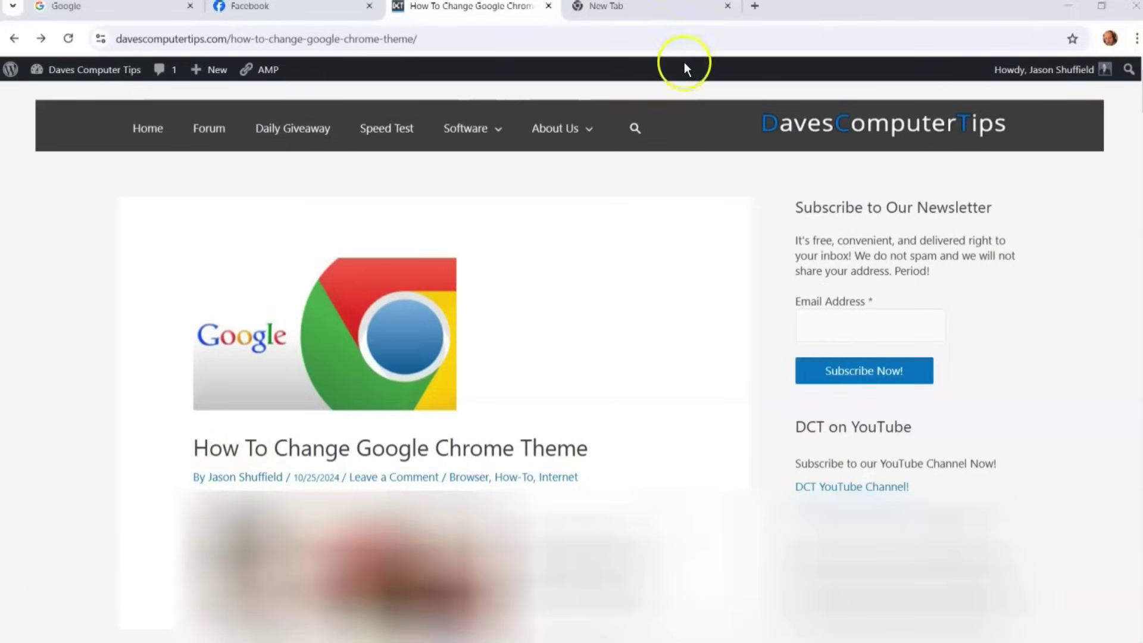
- From the new tab, open chrome://extensions via the three-dot menu's Extensions > Manage Extensions
click(671, 13)
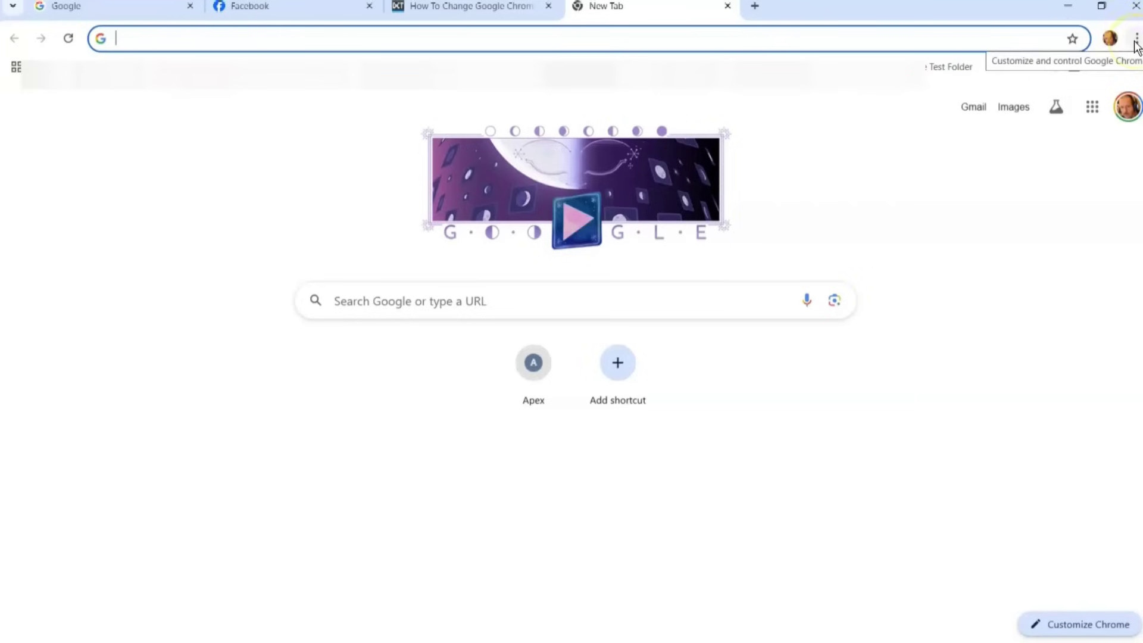
click(1136, 41)
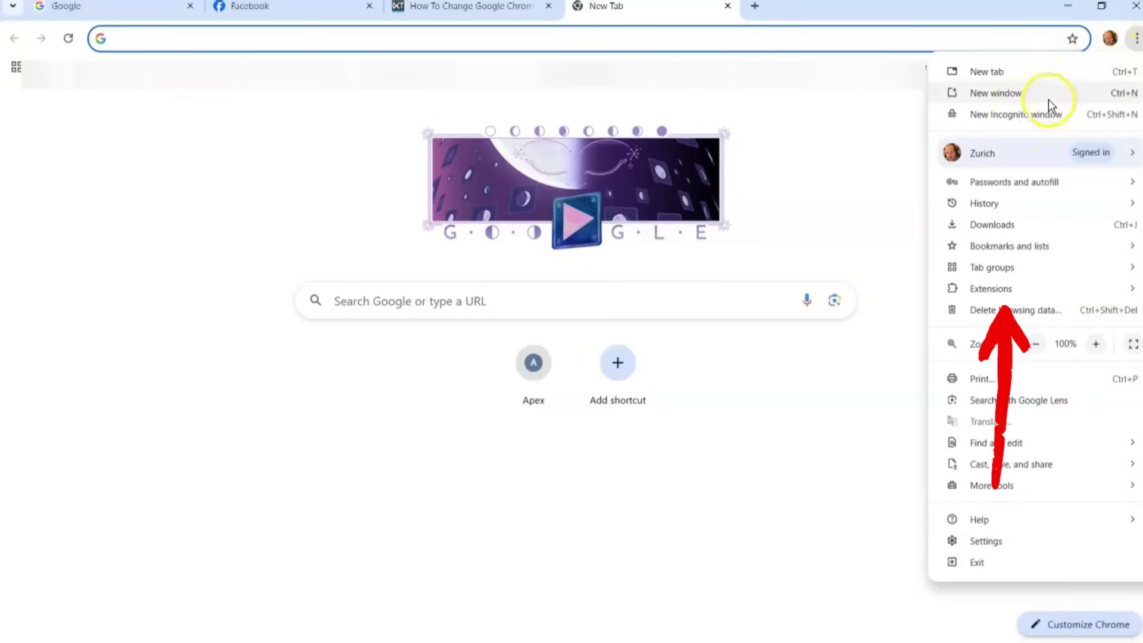
mouse_move(1005, 294)
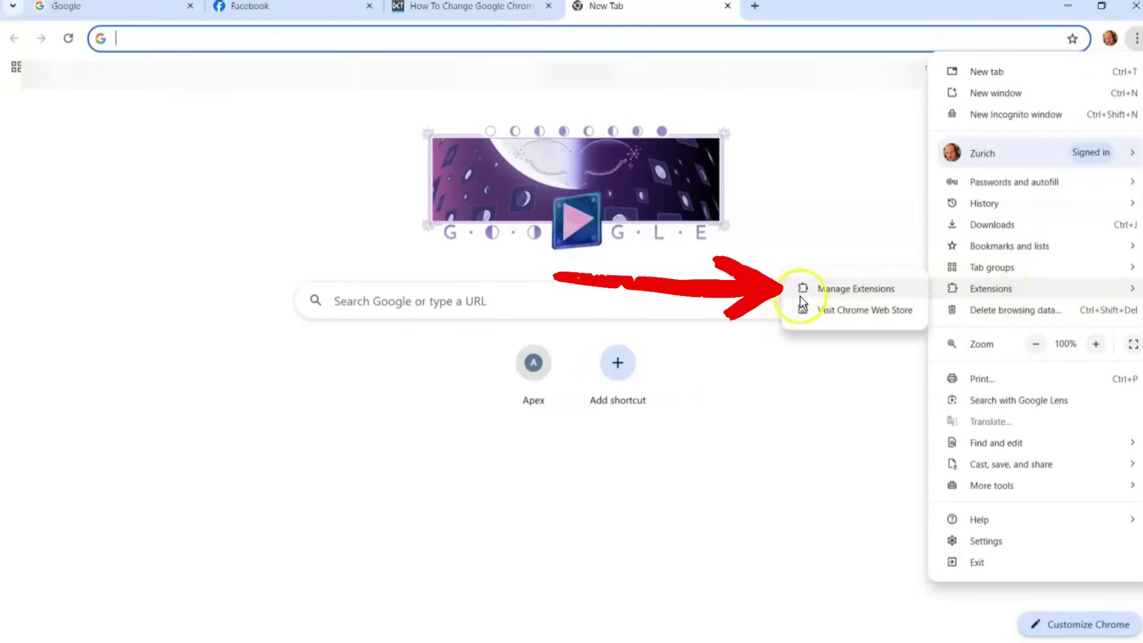
click(845, 288)
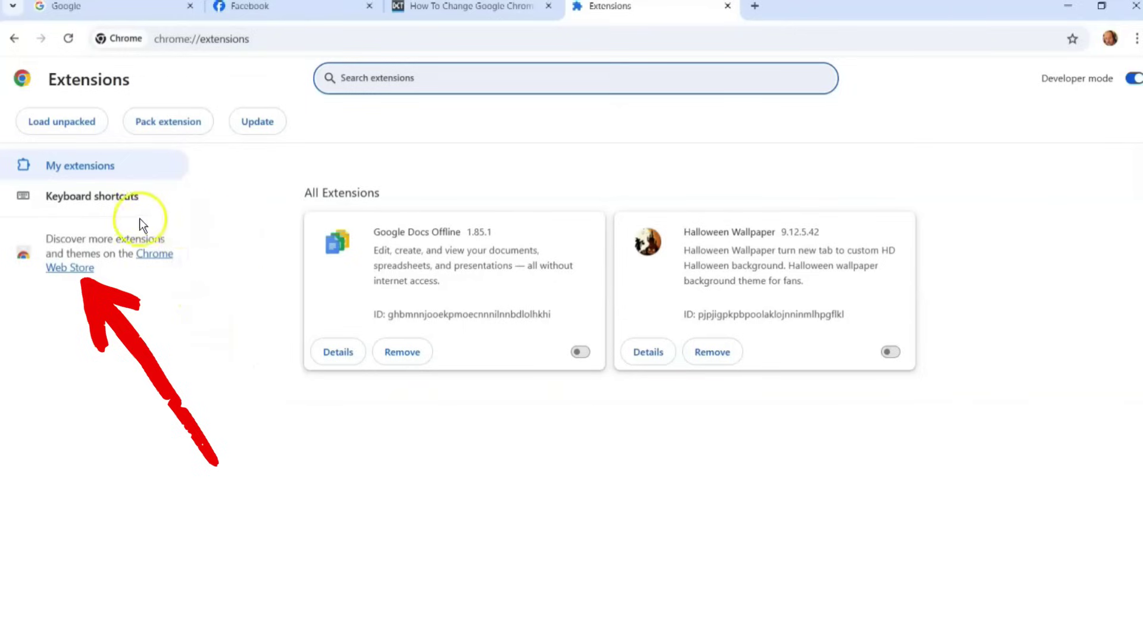
- Open the Chrome Web Store from the Extensions sidebar and browse its Themes categories
click(158, 256)
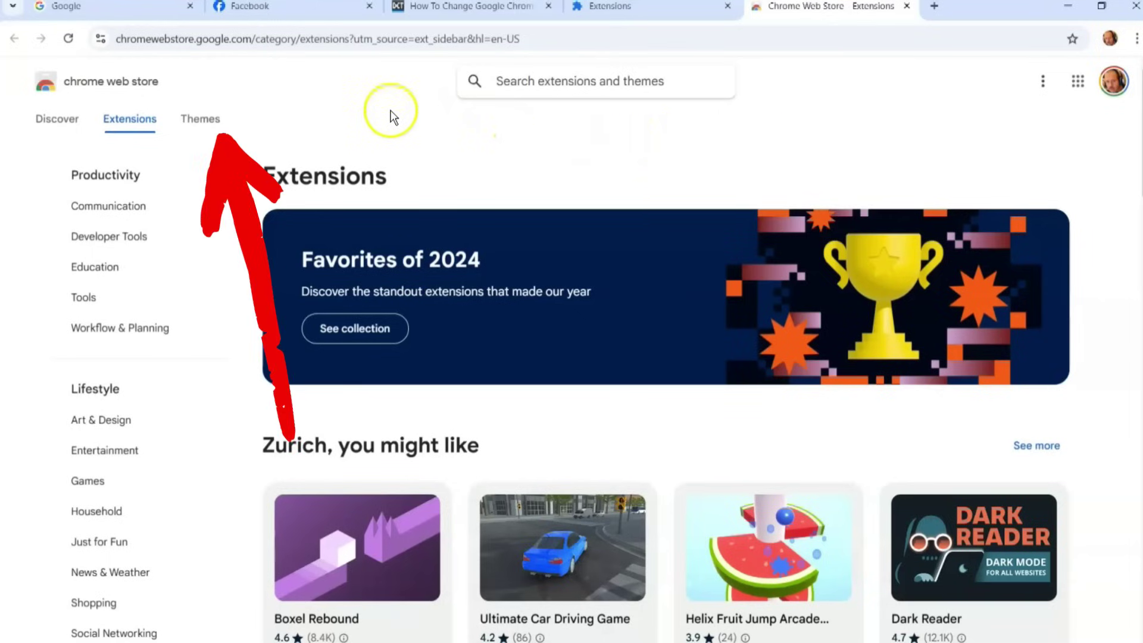
click(210, 122)
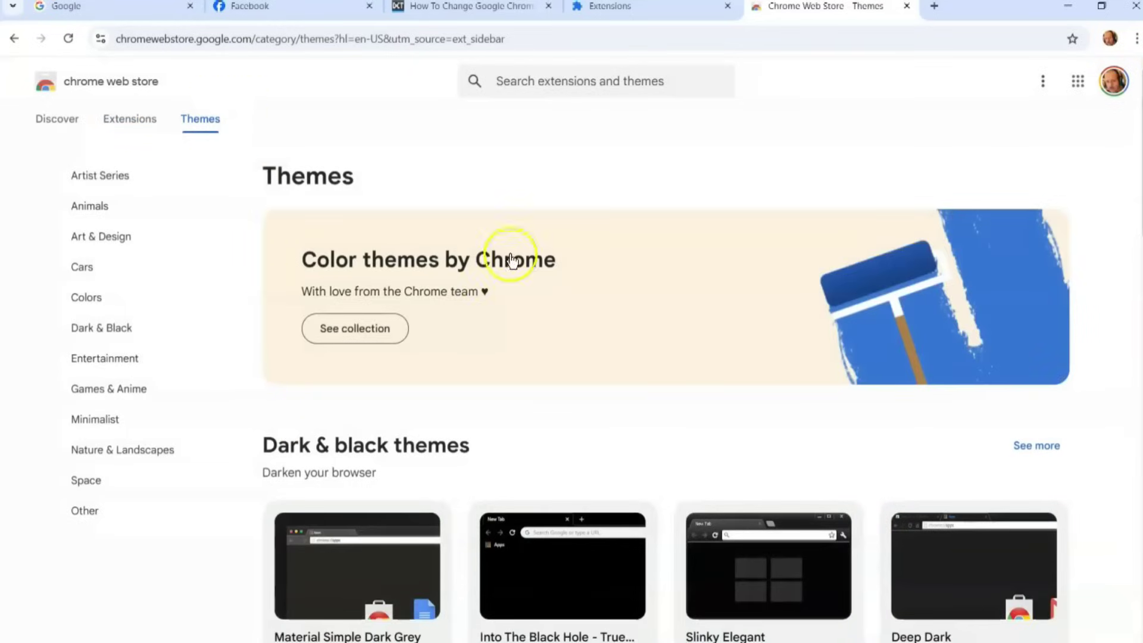
scroll(860, 388, down, 10)
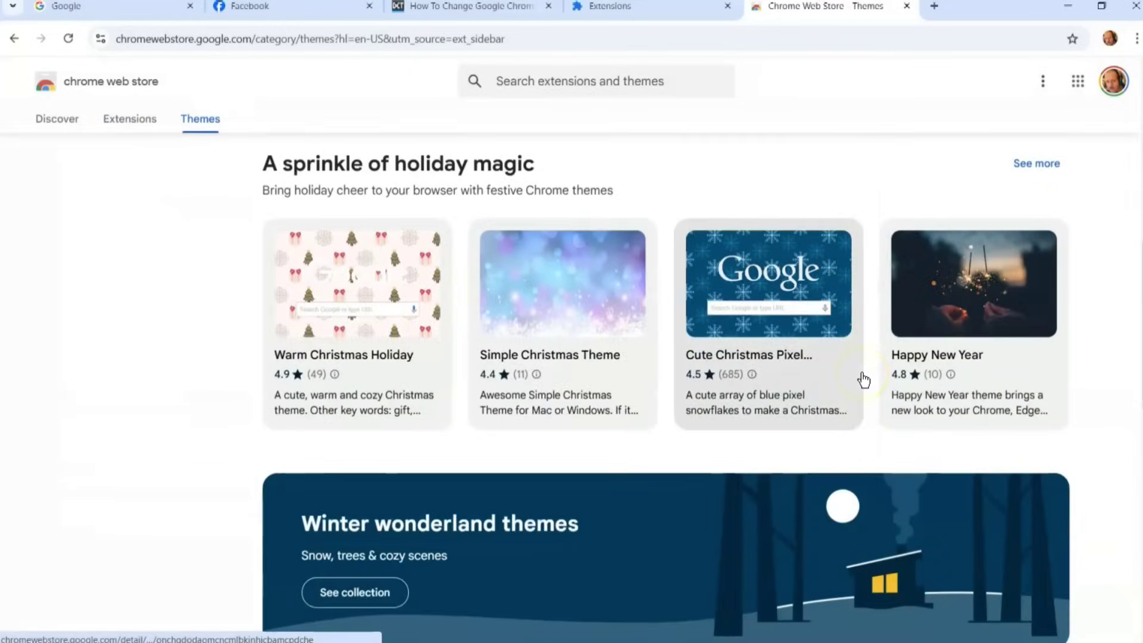
scroll(863, 380, down, 10)
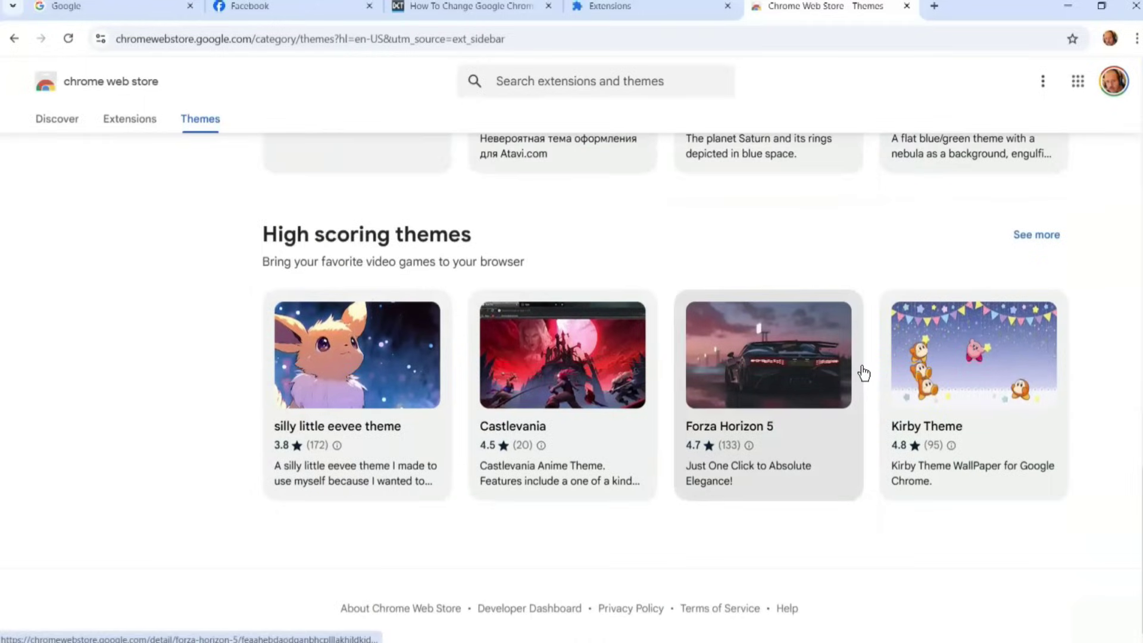
scroll(860, 370, up, 20)
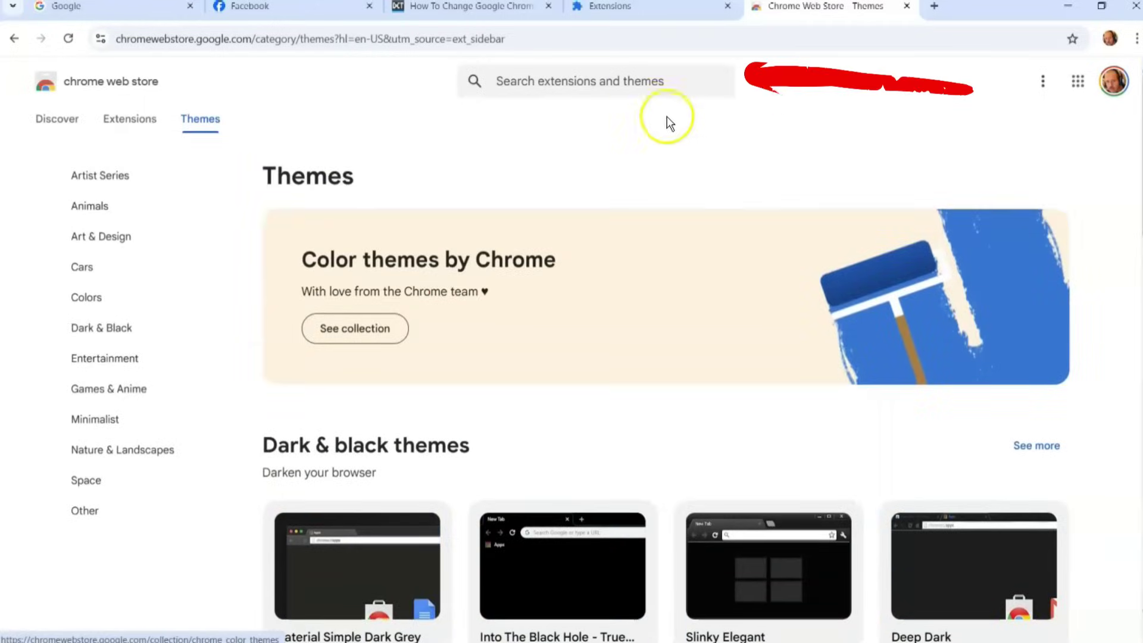
- Search the Chrome Web Store for 'Holiday'
click(566, 89)
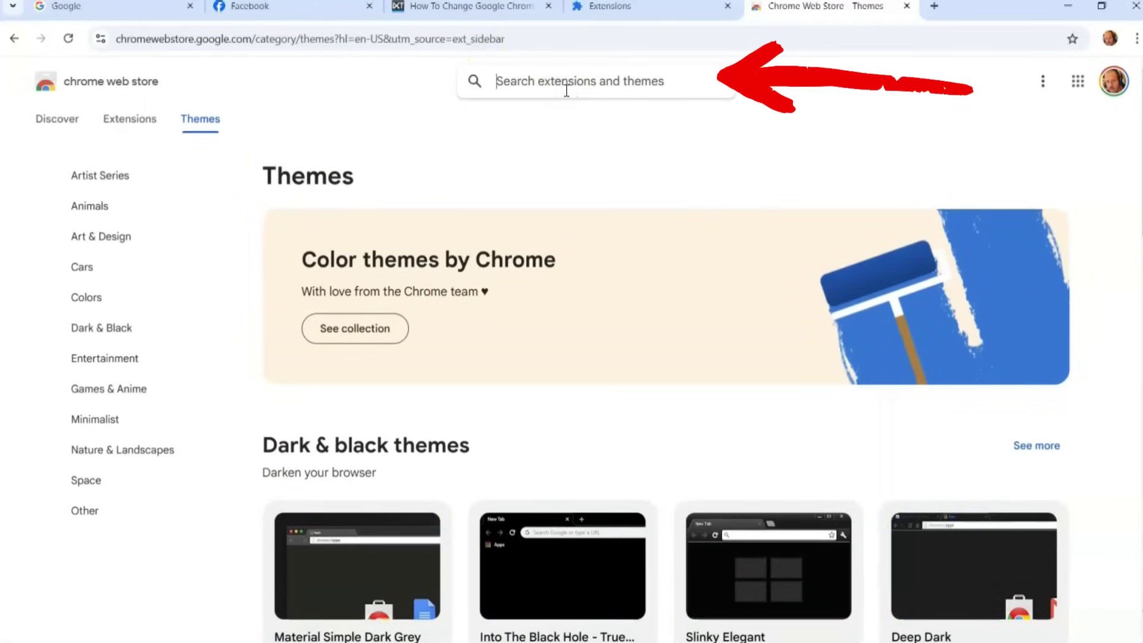
text(Holiday)
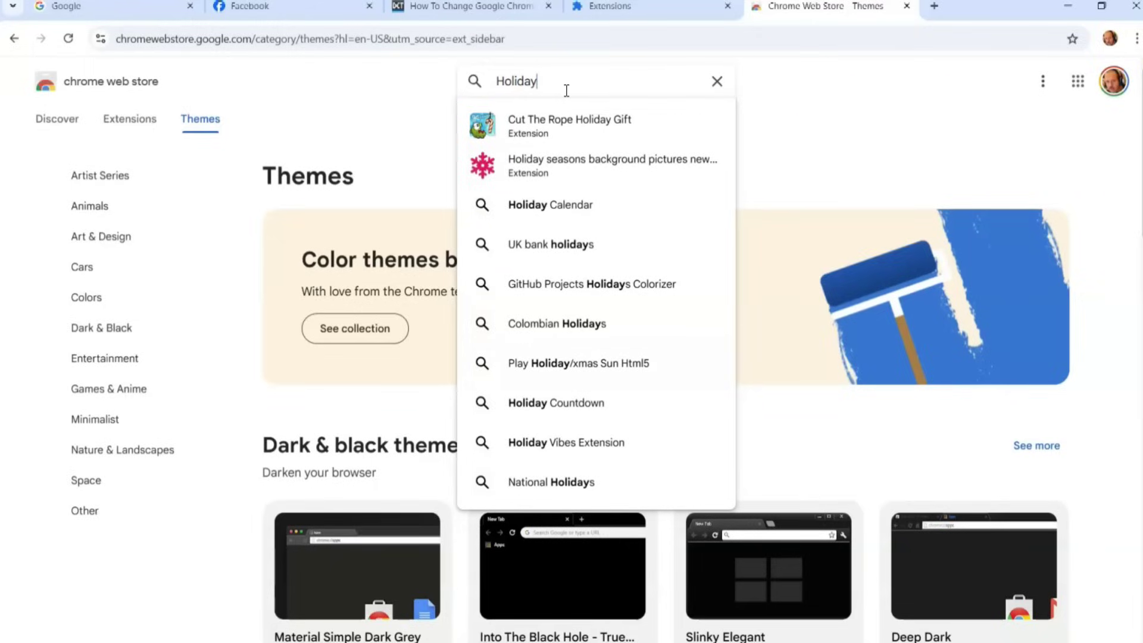
key(Return)
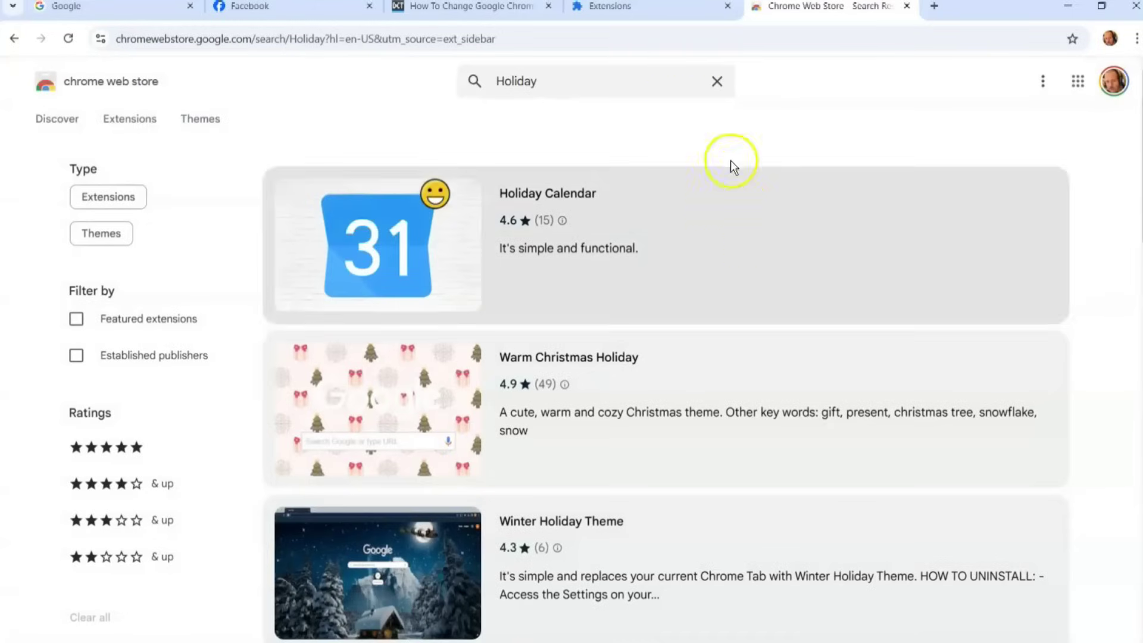
scroll(722, 238, down, 5)
scroll(806, 268, up, 3)
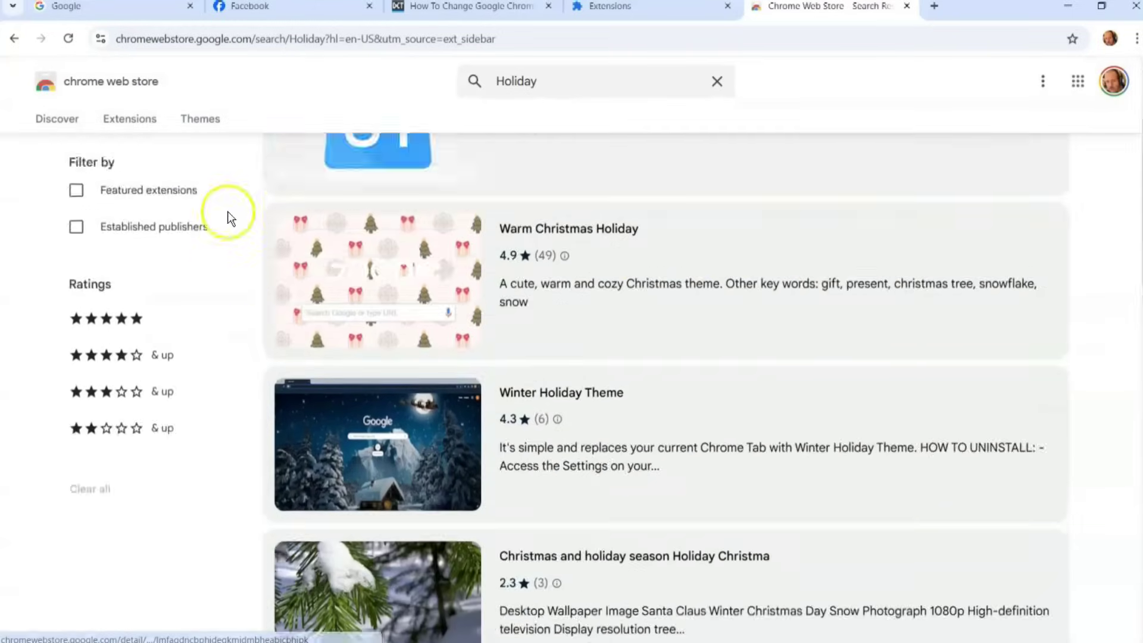
scroll(503, 255, up, 2)
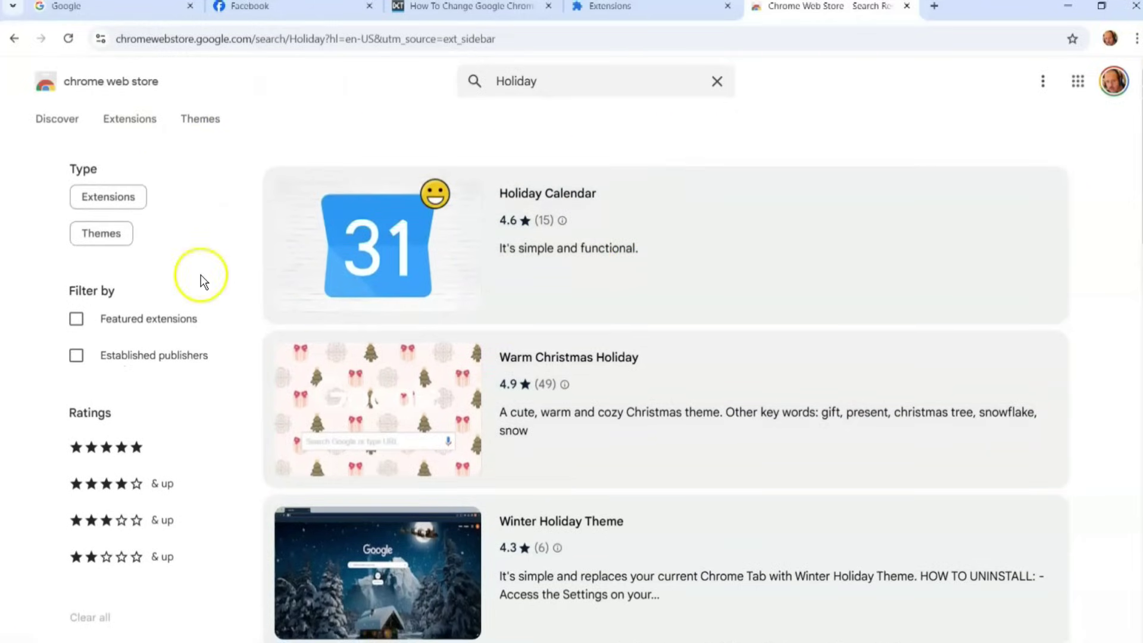
- Filter the results to five-star ratings and scroll to Urban Holiday Abstract Theme
click(145, 449)
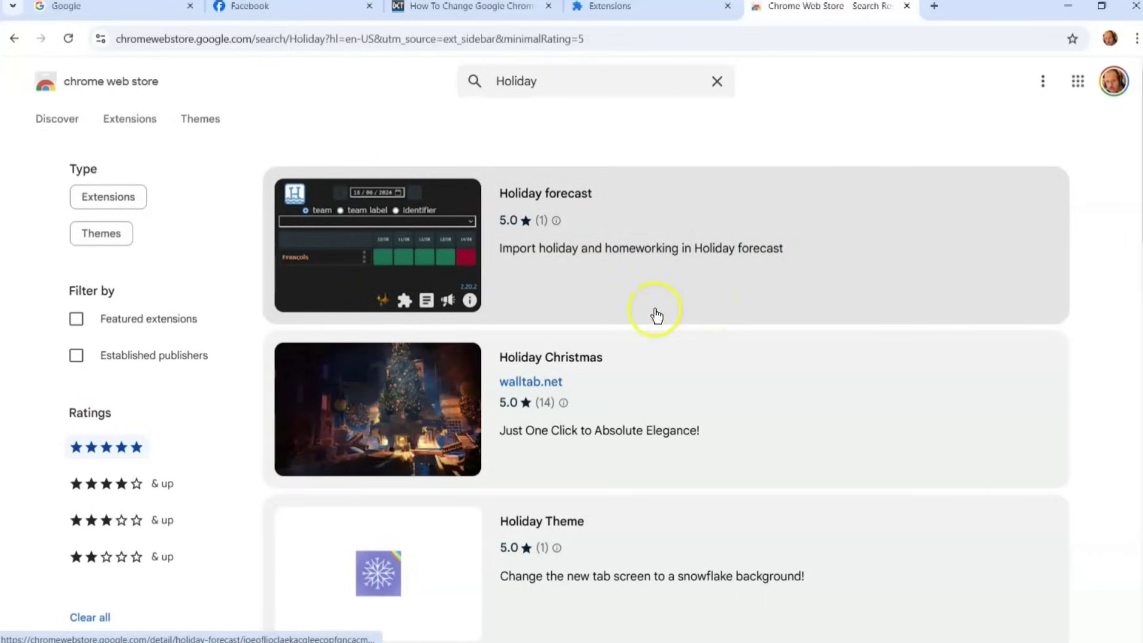
scroll(644, 273, down, 5)
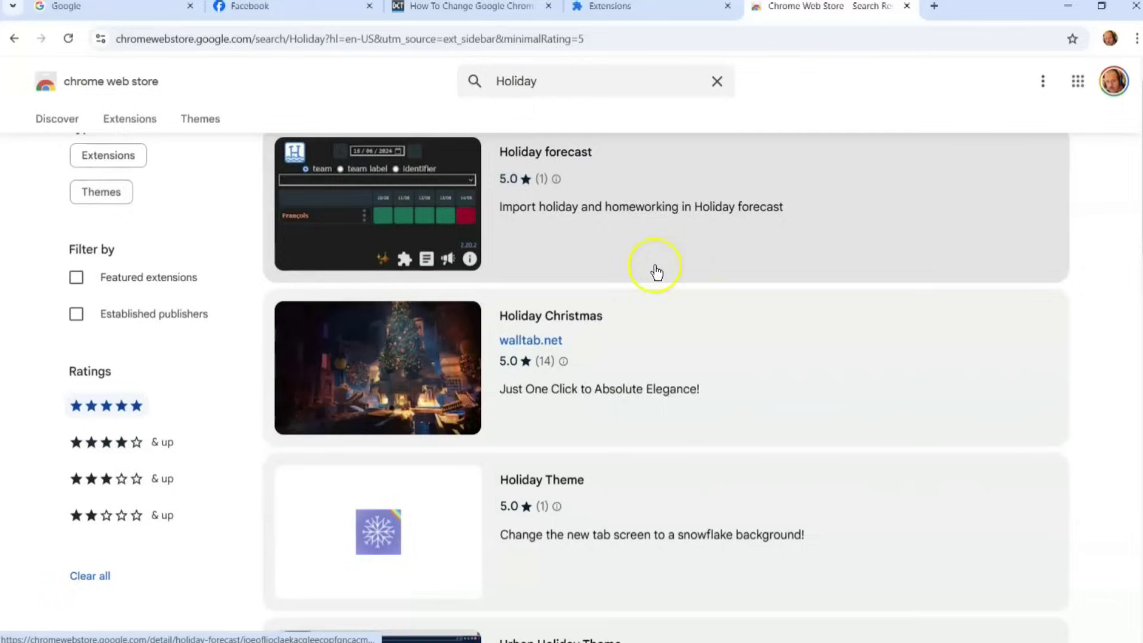
scroll(671, 248, down, 3)
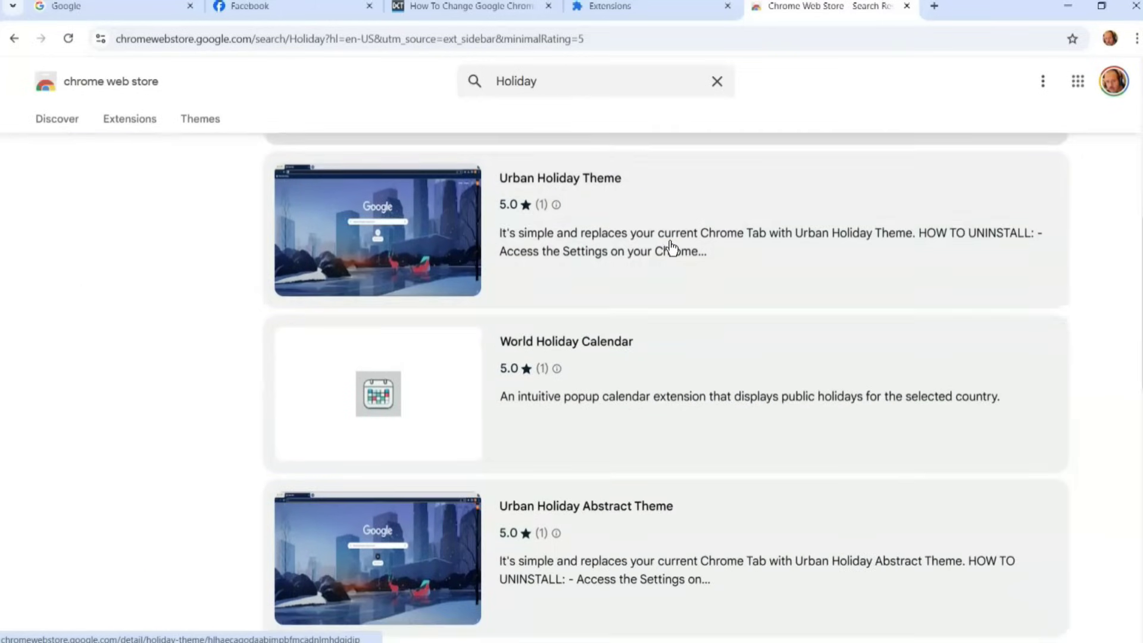
scroll(702, 227, down, 2)
scroll(713, 225, down, 3)
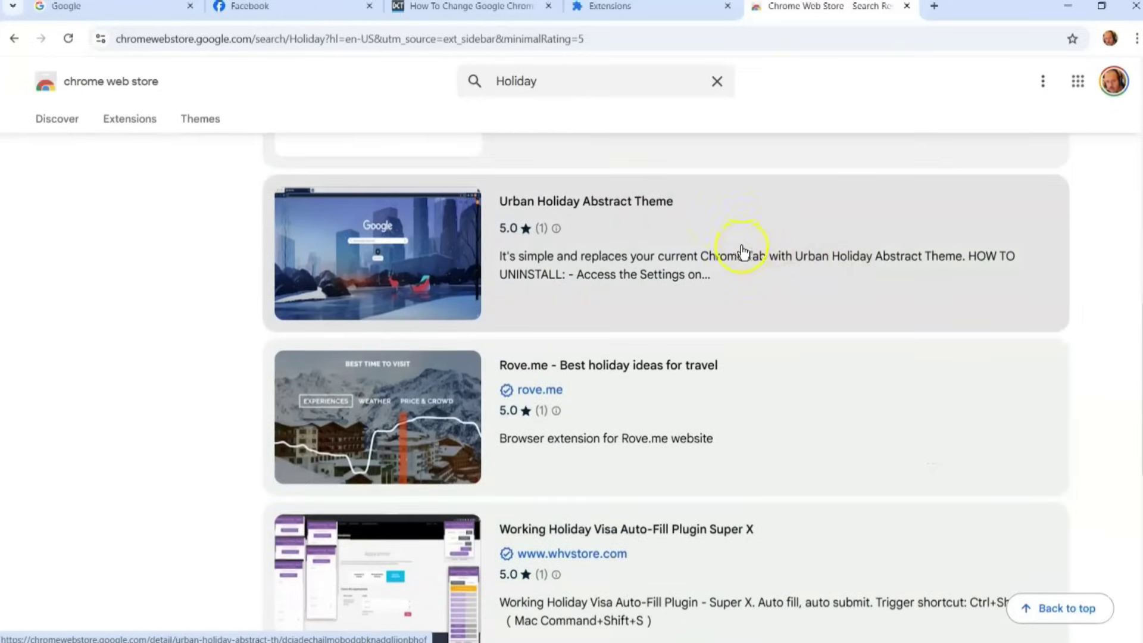
scroll(740, 253, down, 5)
scroll(741, 255, up, 7)
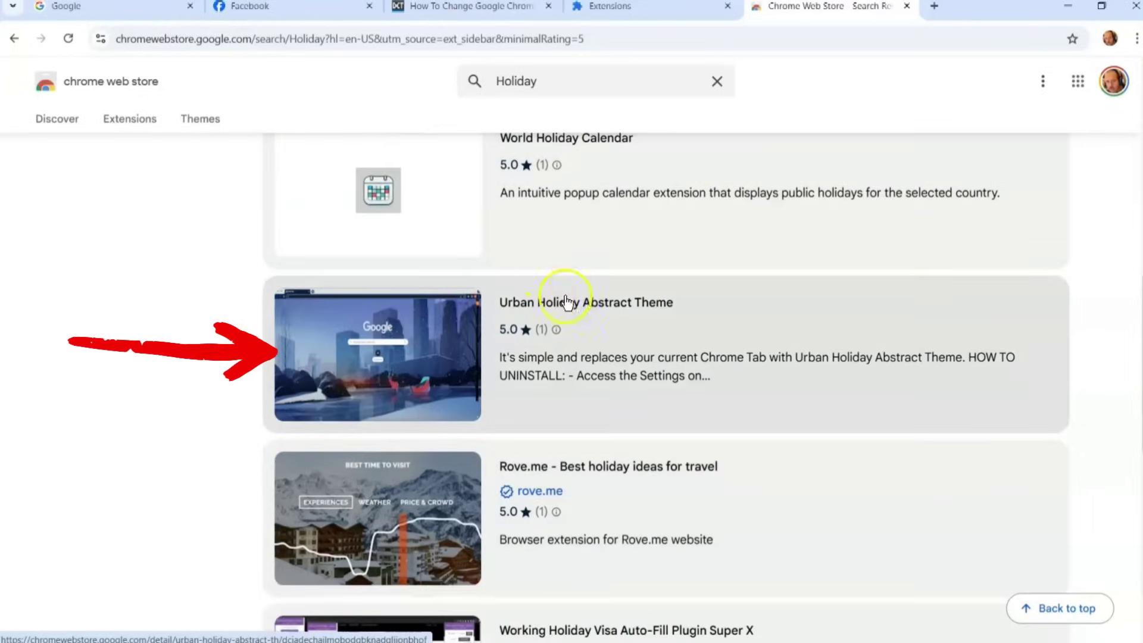
click(510, 302)
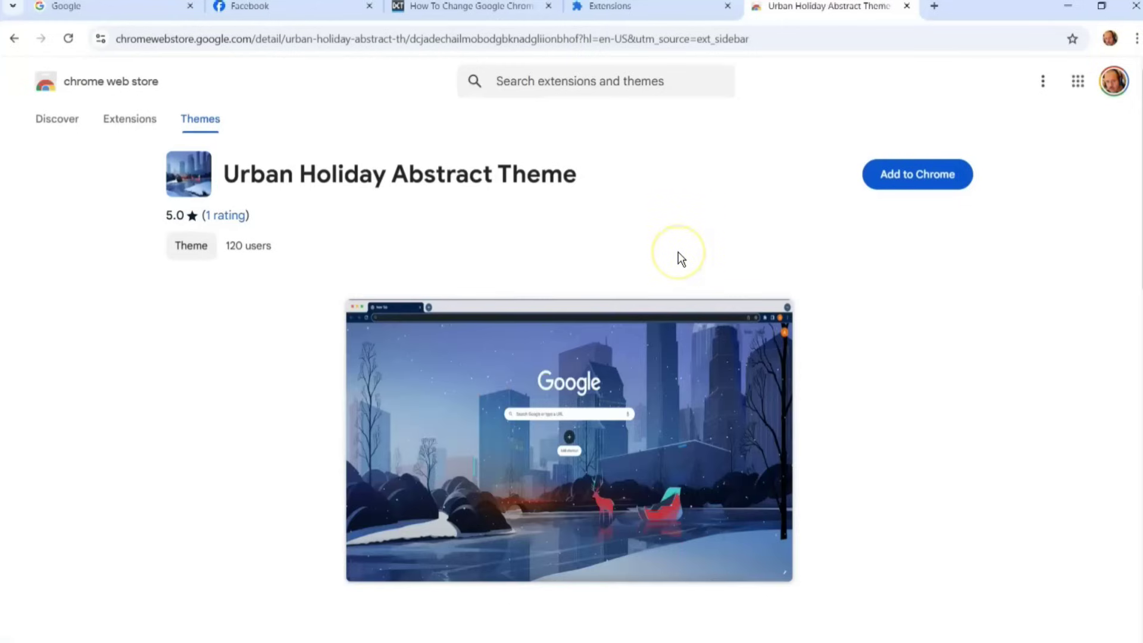
scroll(630, 206, down, 7)
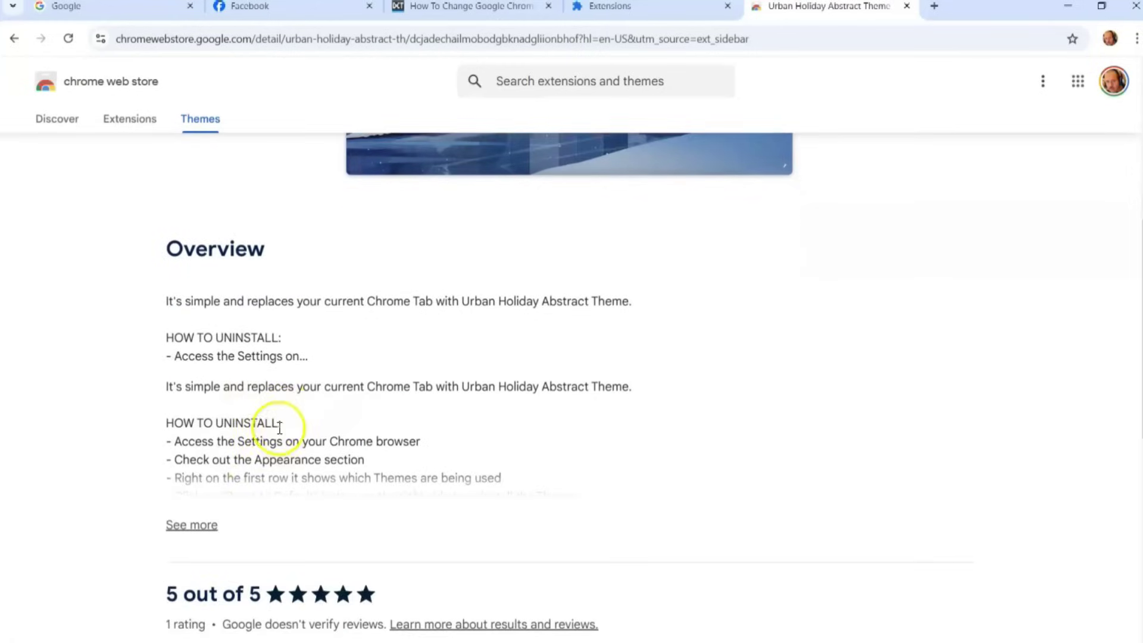
scroll(332, 464, down, 2)
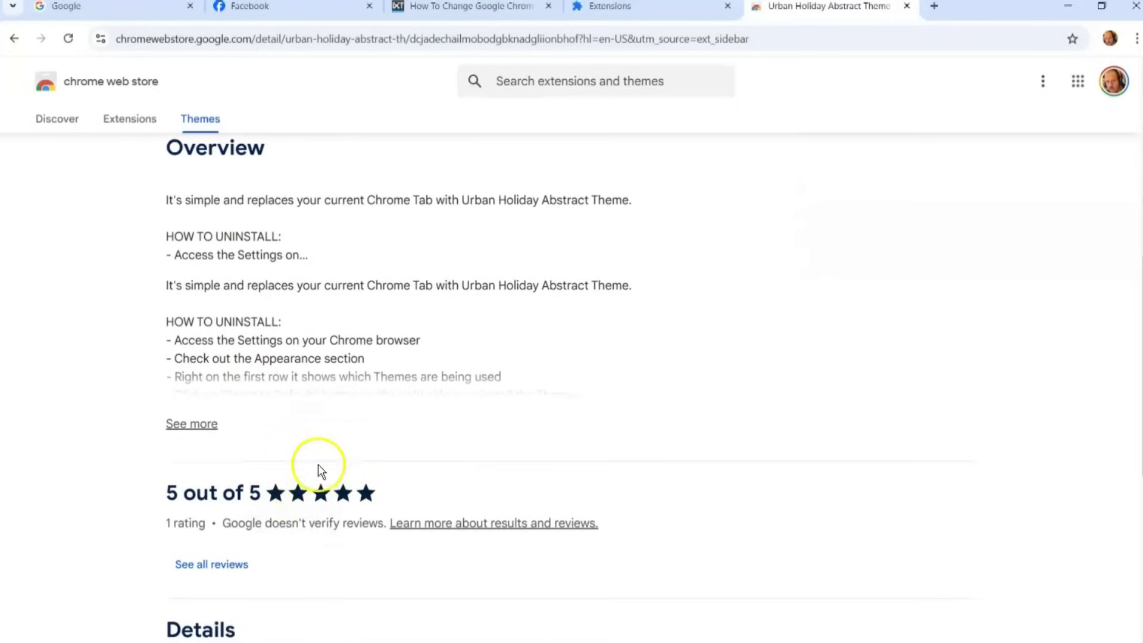
scroll(357, 463, down, 2)
scroll(434, 466, up, 4)
scroll(441, 467, up, 4)
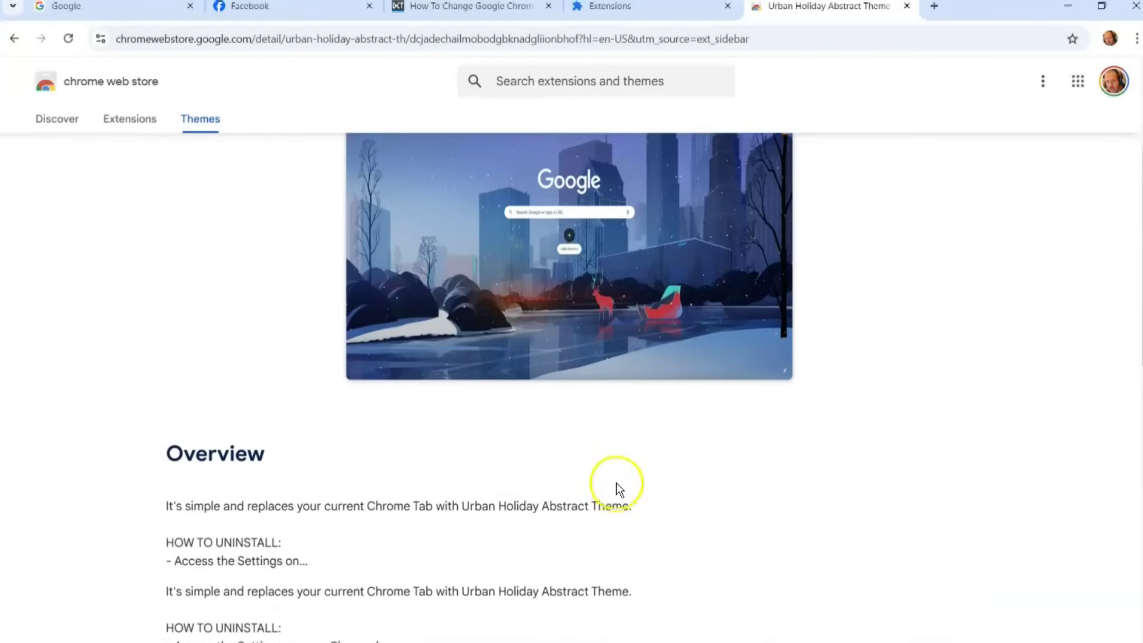
scroll(595, 488, down, 2)
scroll(685, 557, up, 6)
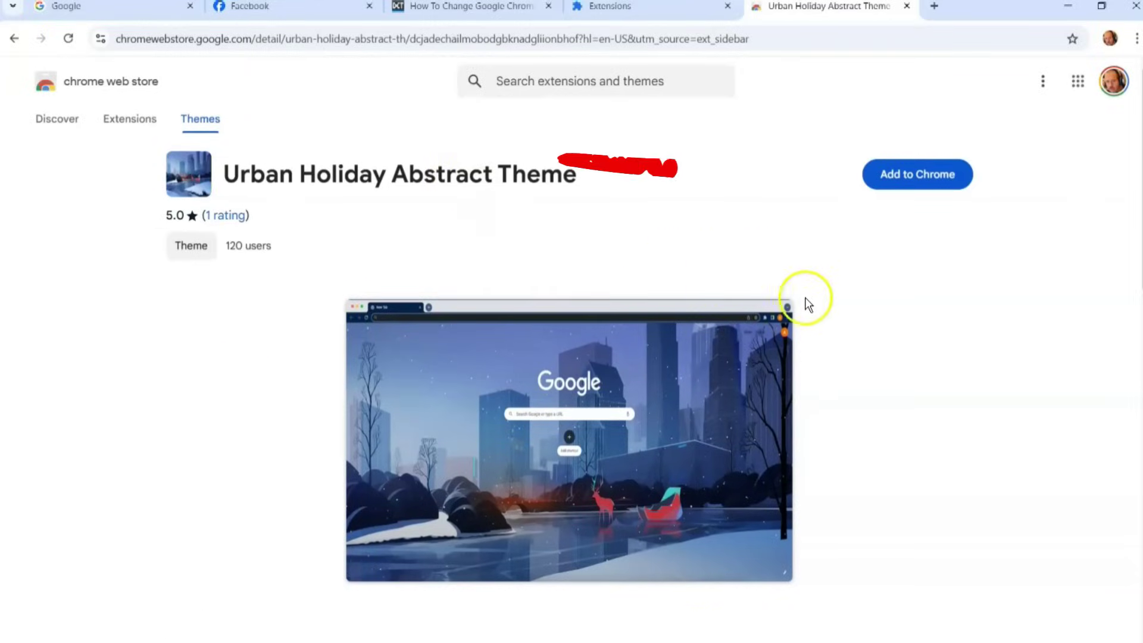
- Add Urban Holiday Abstract Theme to Chrome and view its snowy city scene on a new tab
click(915, 182)
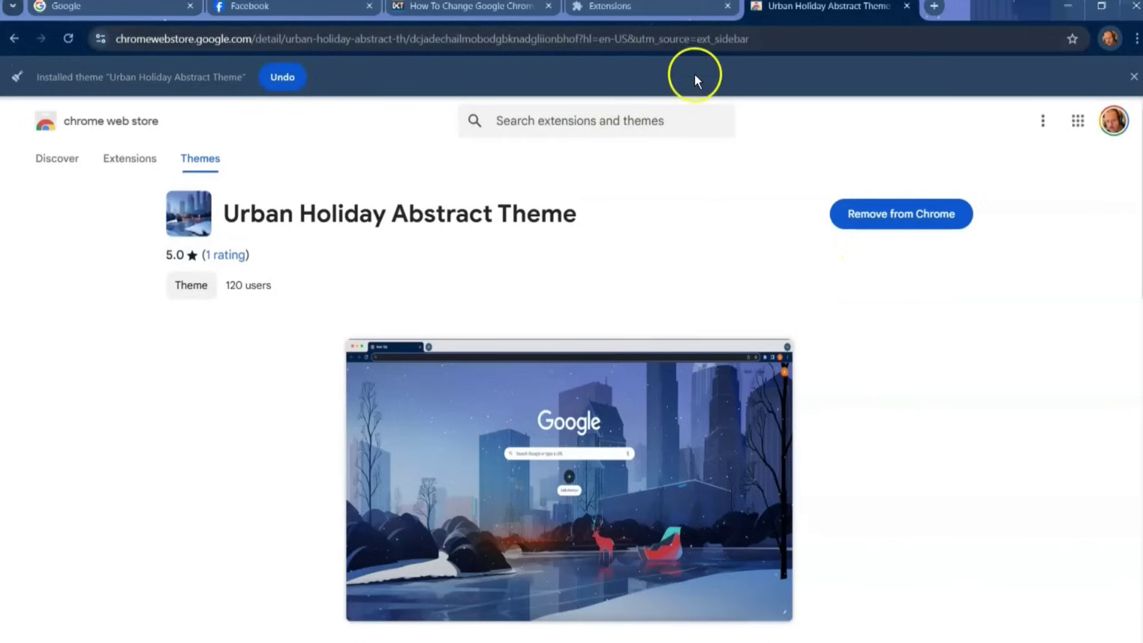
click(934, 8)
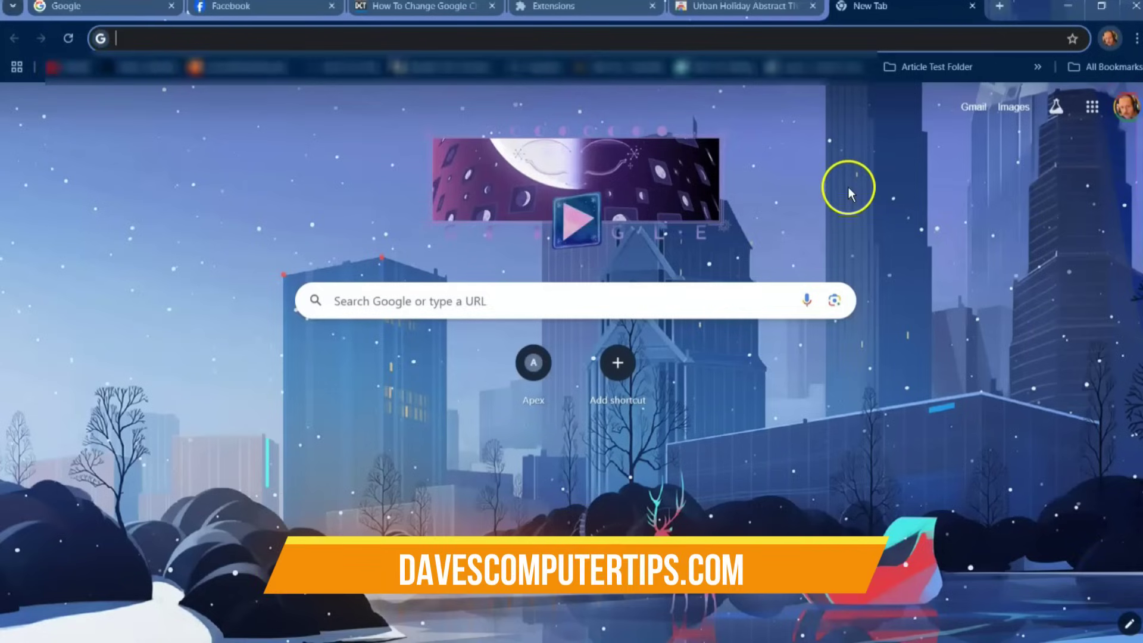
mouse_move(720, 15)
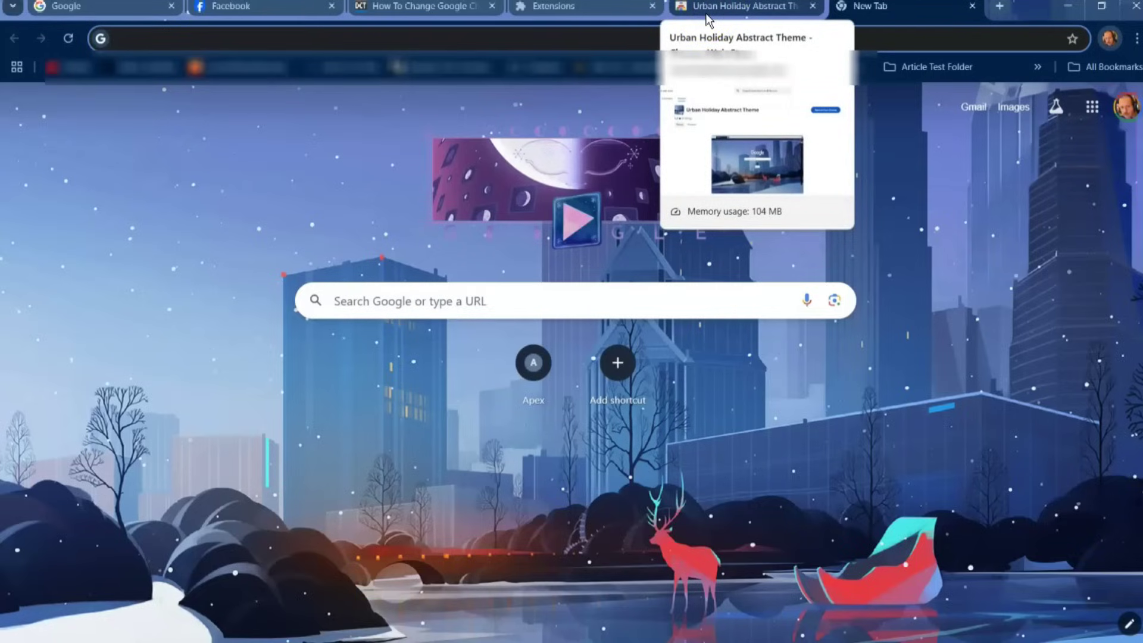
click(706, 14)
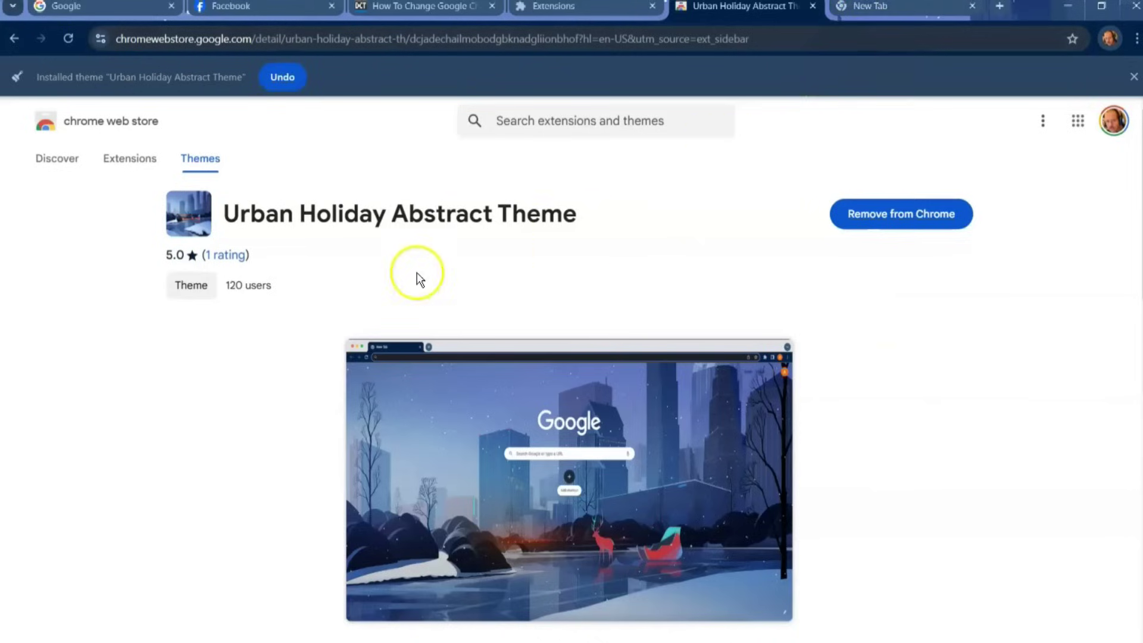
click(891, 17)
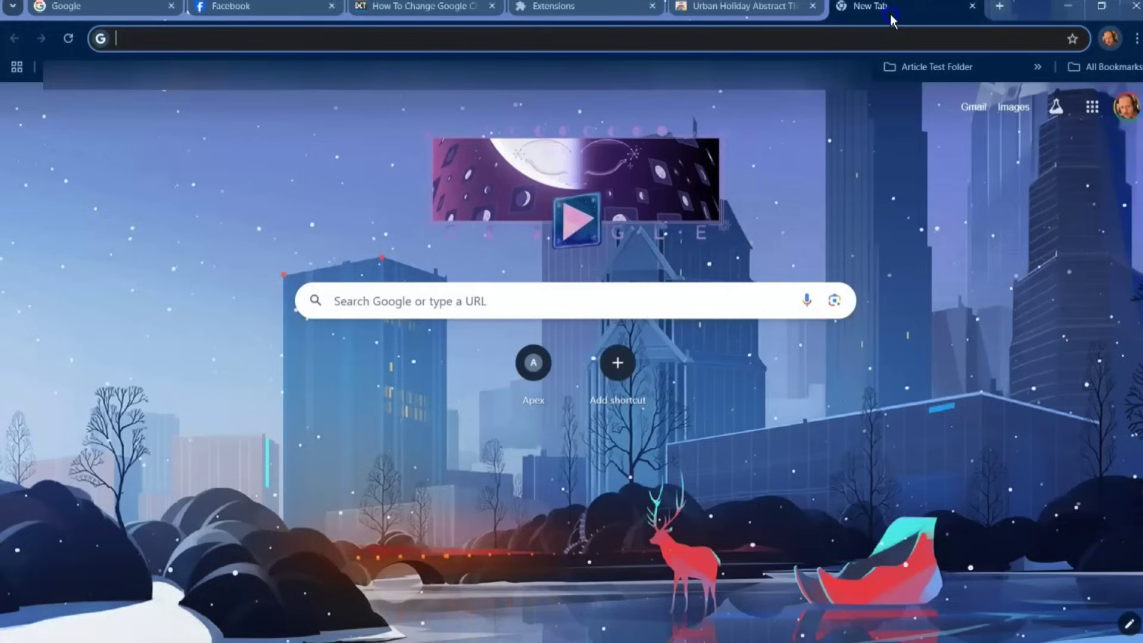
- Open Customize Chrome from the new tab's pencil button and browse the Change theme gallery
click(1127, 625)
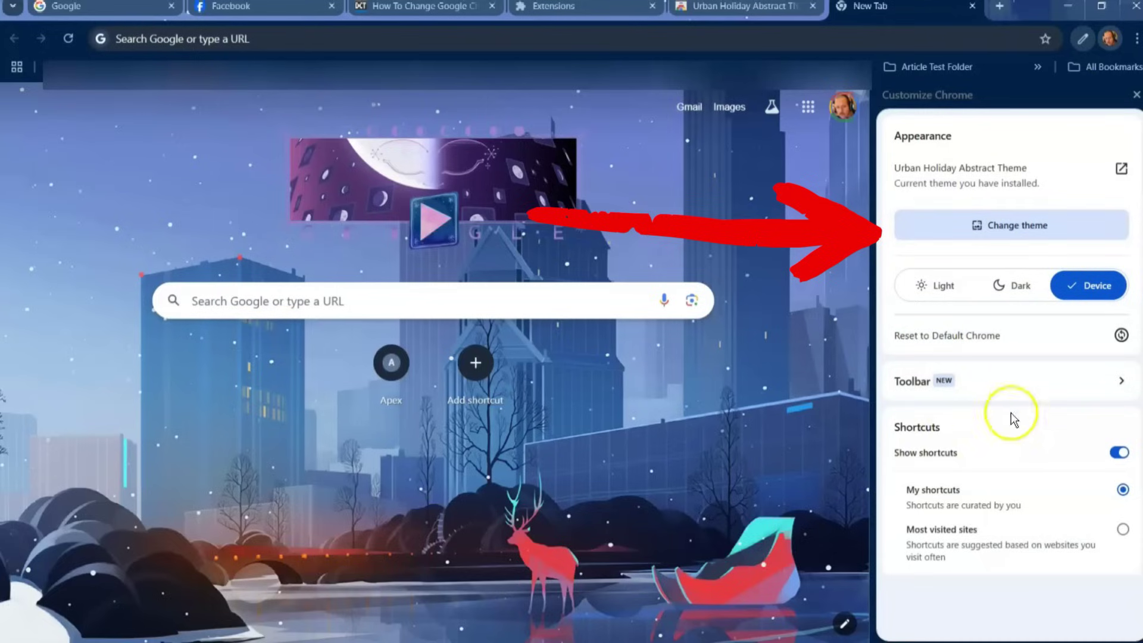
click(1004, 229)
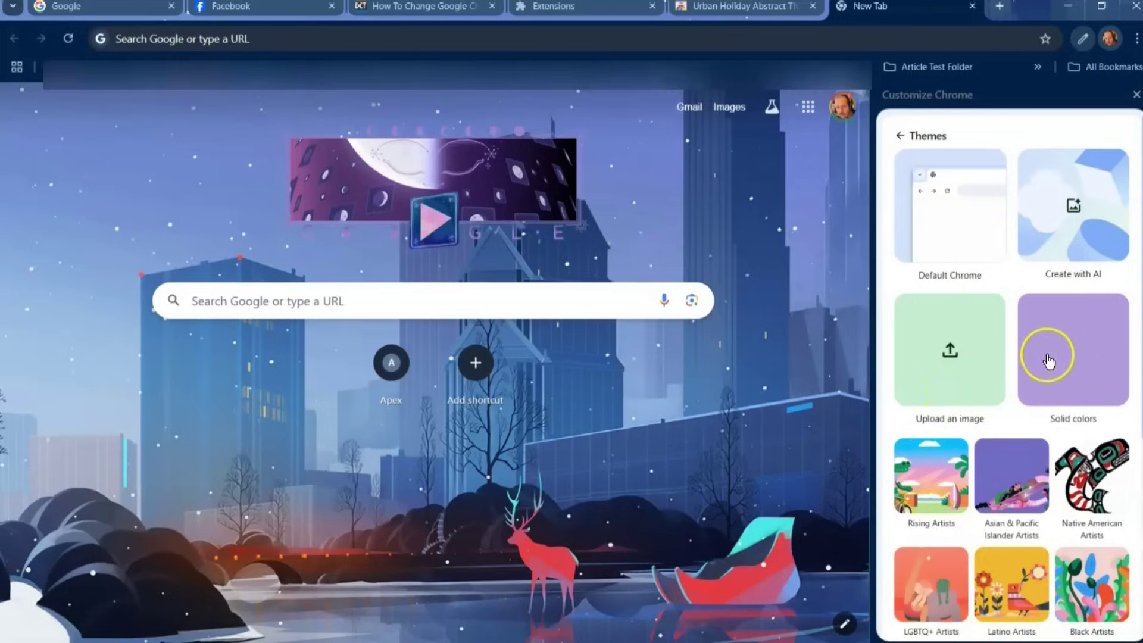
scroll(1020, 377, down, 4)
scroll(1020, 378, down, 2)
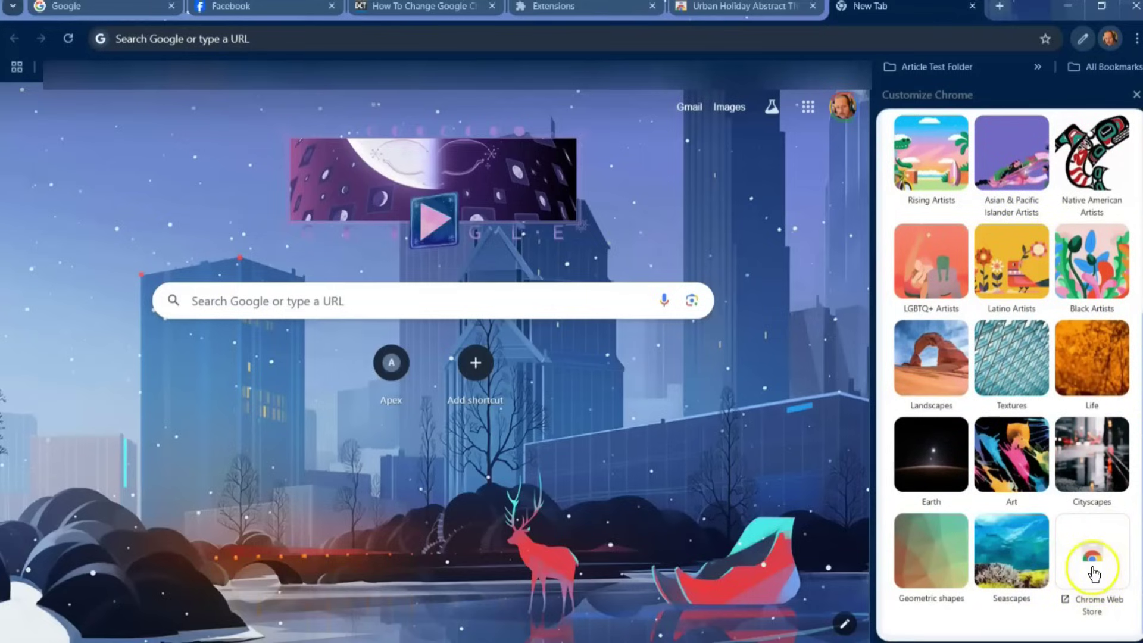
scroll(1042, 411, up, 5)
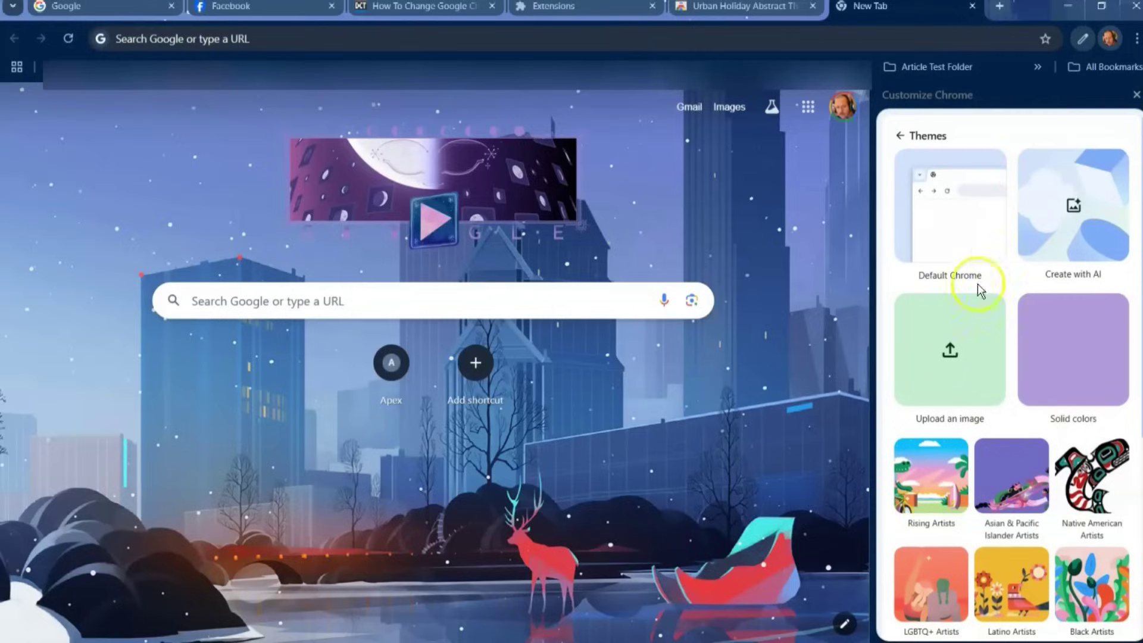
- Select the Default Chrome theme tile, then check the Web Store and Extensions tabs
click(953, 209)
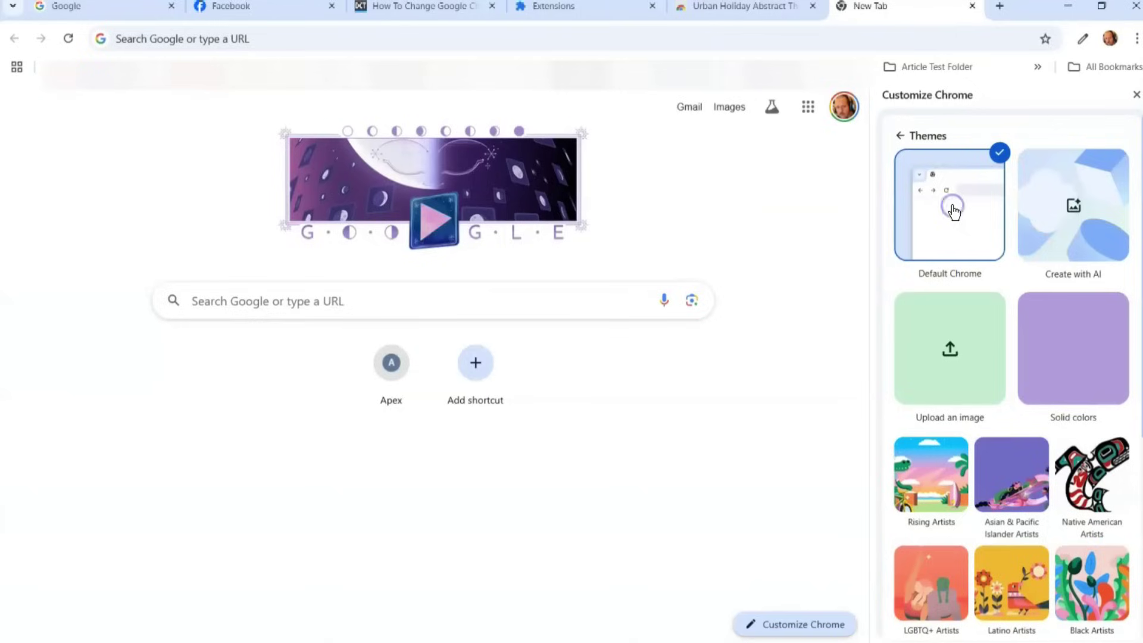
click(743, 16)
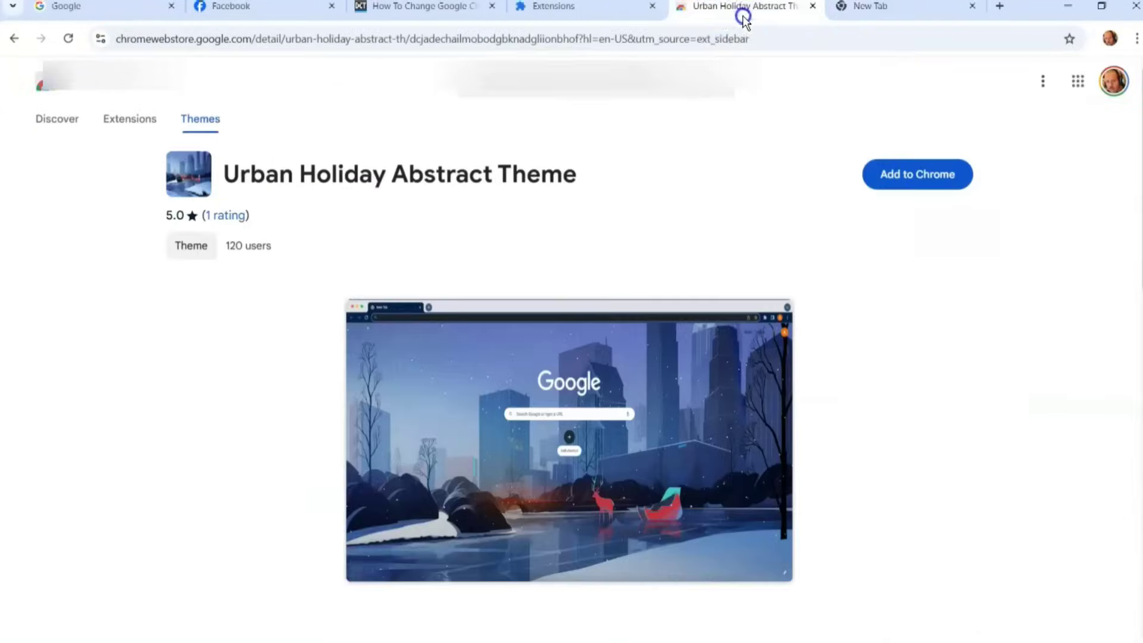
click(552, 13)
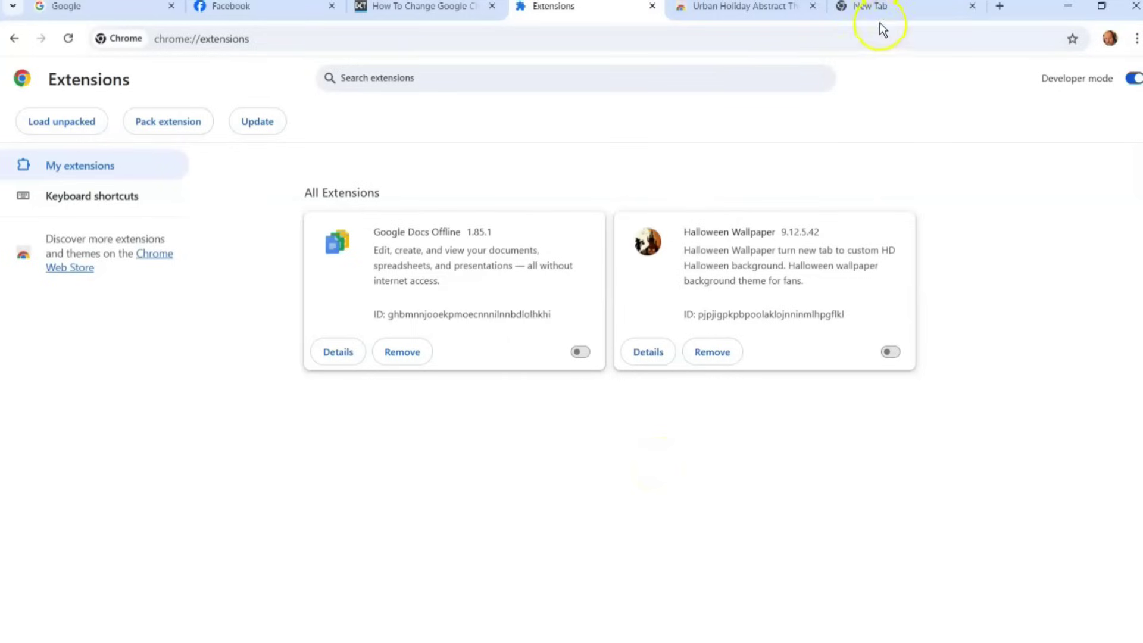
click(740, 17)
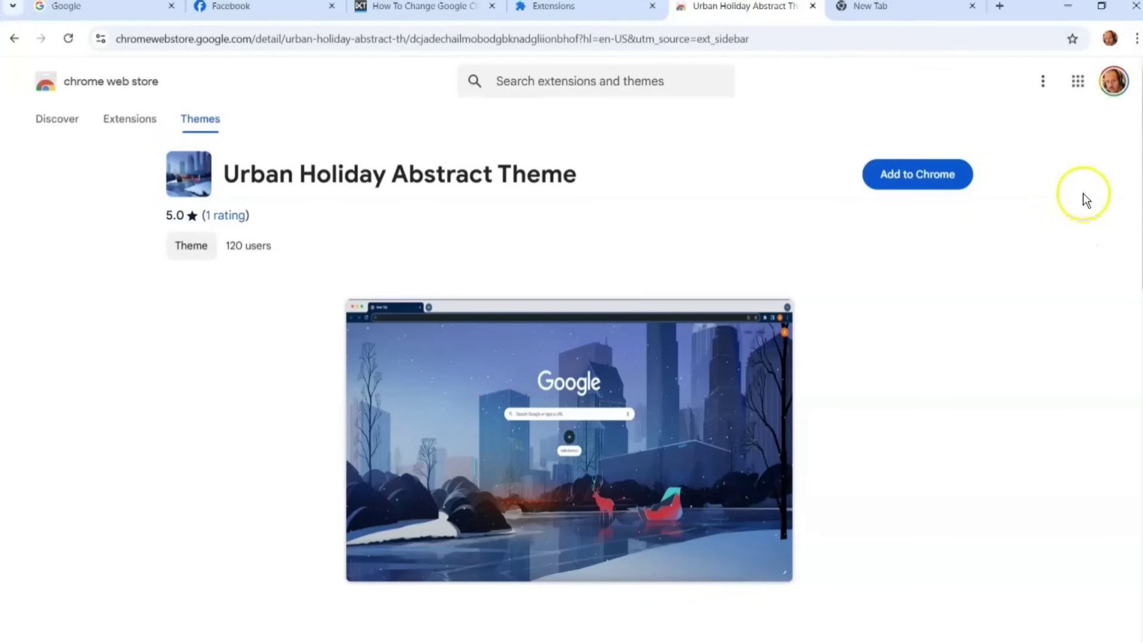
- Return to the New Tab page and close the Customize Chrome side panel
click(1136, 39)
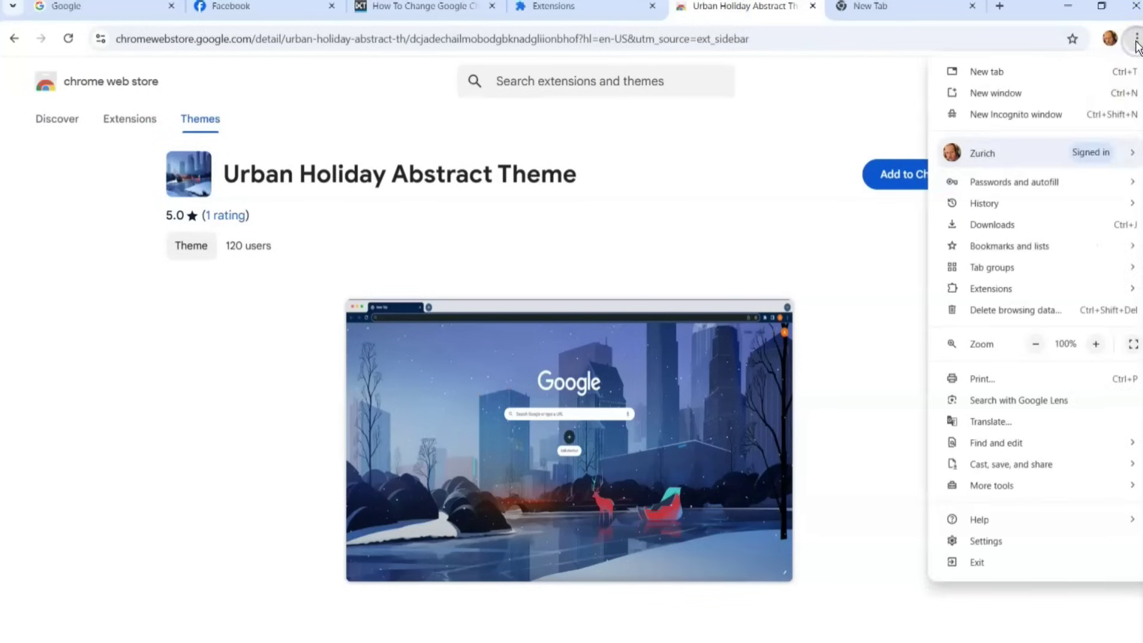
click(847, 69)
click(867, 10)
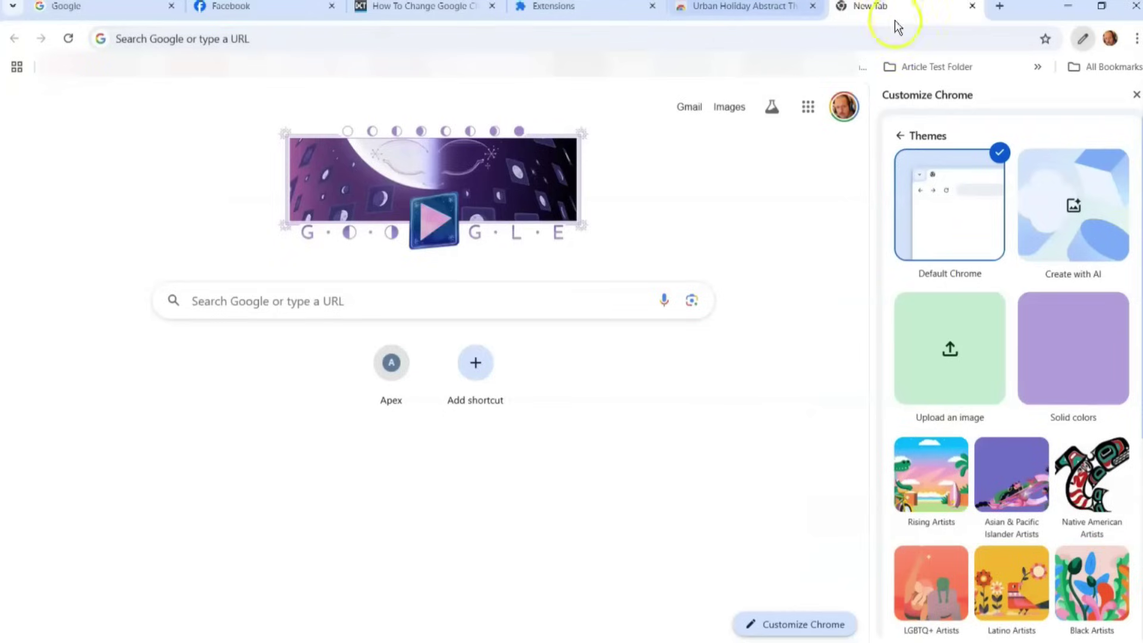
click(1137, 95)
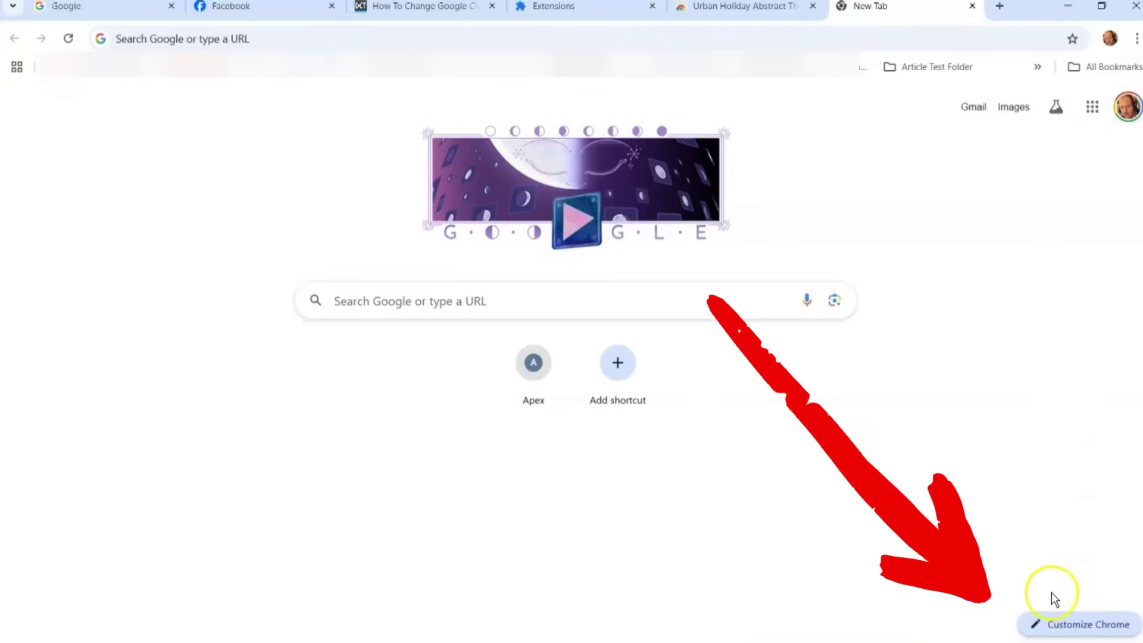
- Reopen the Customize Chrome panel to confirm Default Chrome is the current appearance
click(1058, 620)
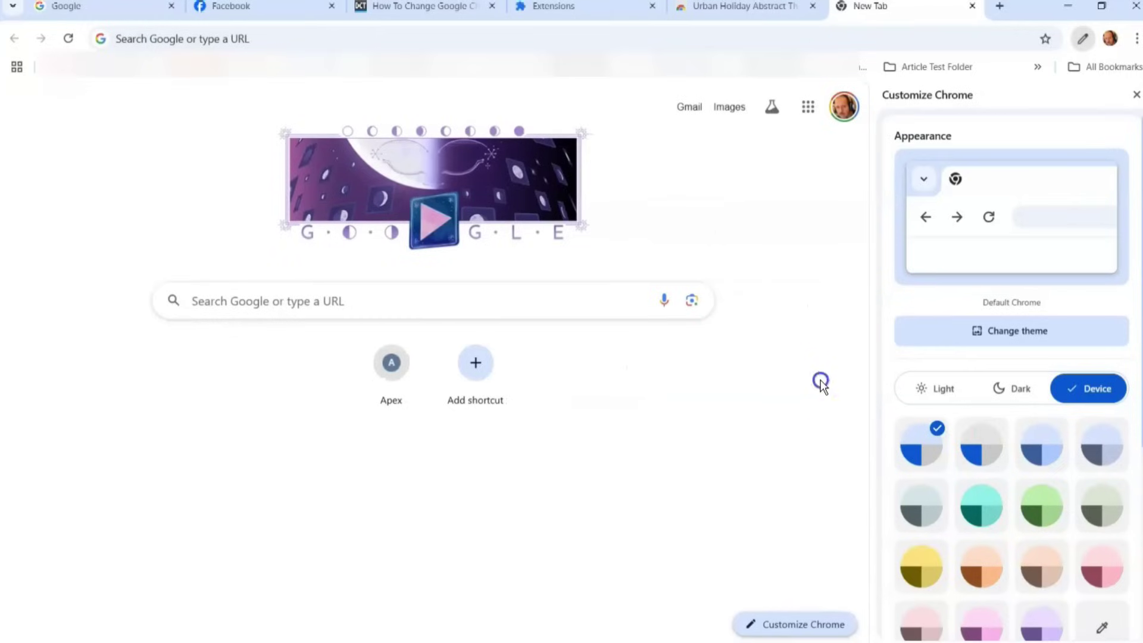